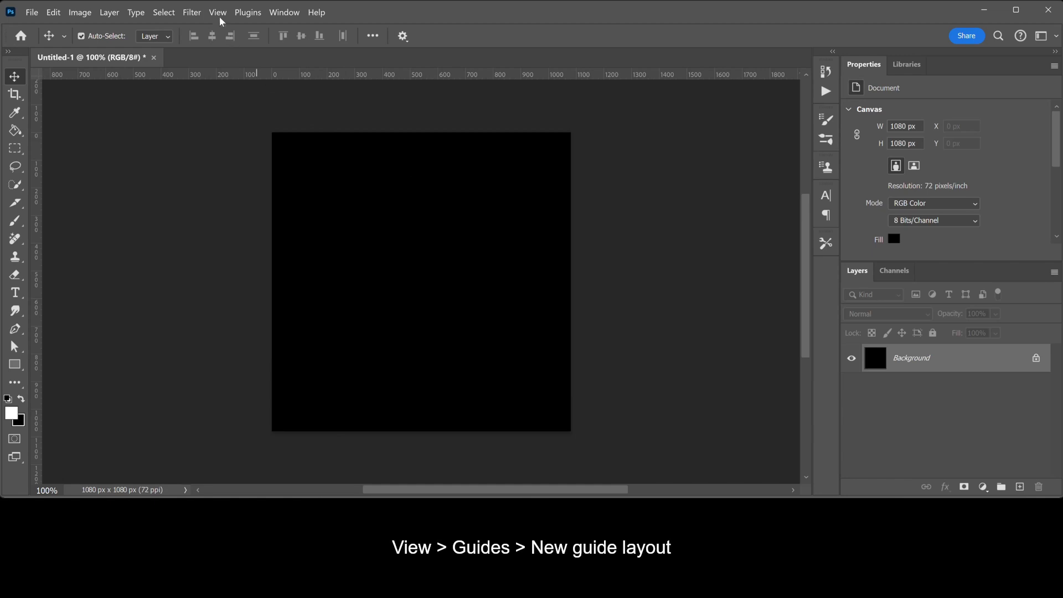
# - Add a New Guide Layout of 2 columns and 2 rows with 0 px column and row gutters
pyautogui.click(217, 12)
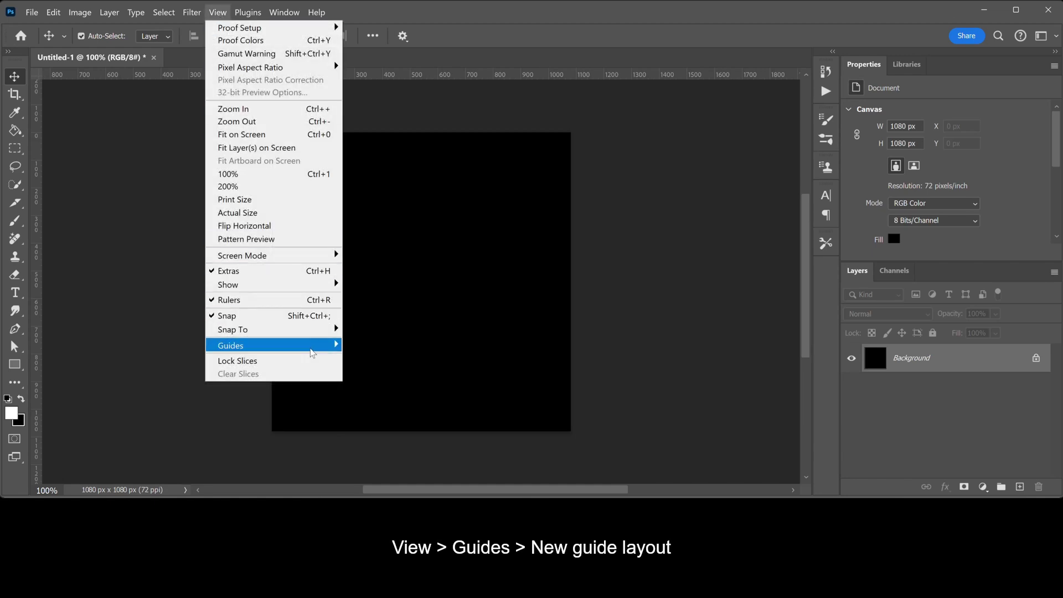
pyautogui.moveTo(312, 349)
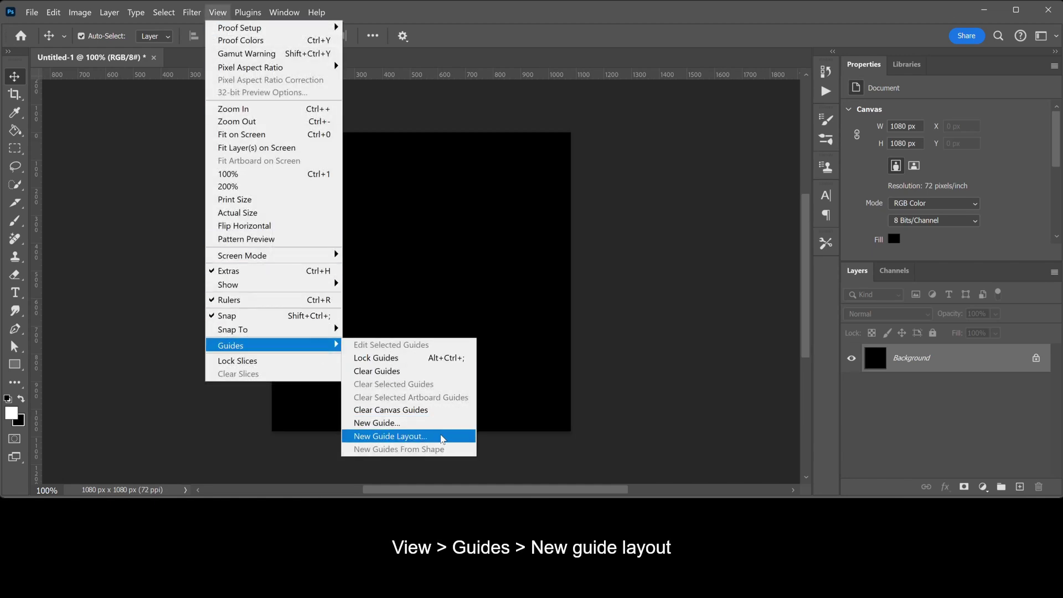
pyautogui.click(443, 437)
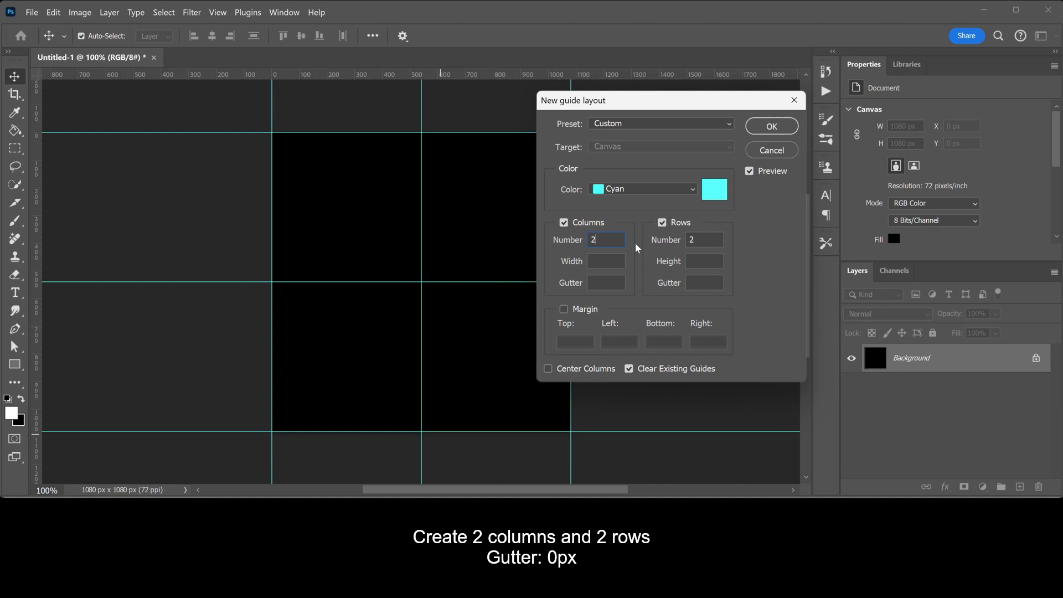
pyautogui.click(709, 240)
pyautogui.click(619, 284)
pyautogui.write('0')
pyautogui.click(703, 285)
pyautogui.write('0')
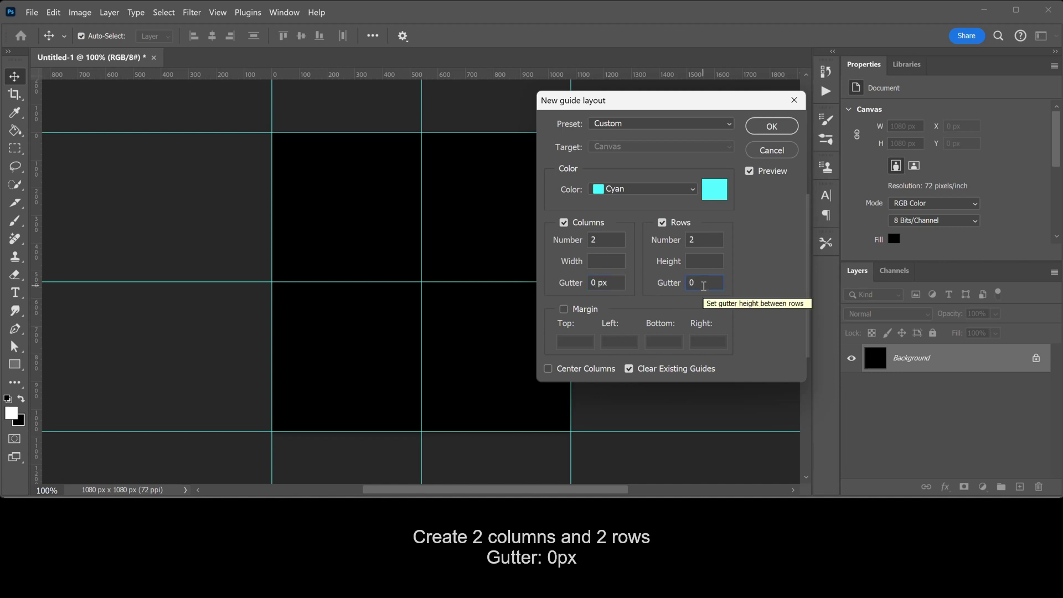
pyautogui.click(770, 129)
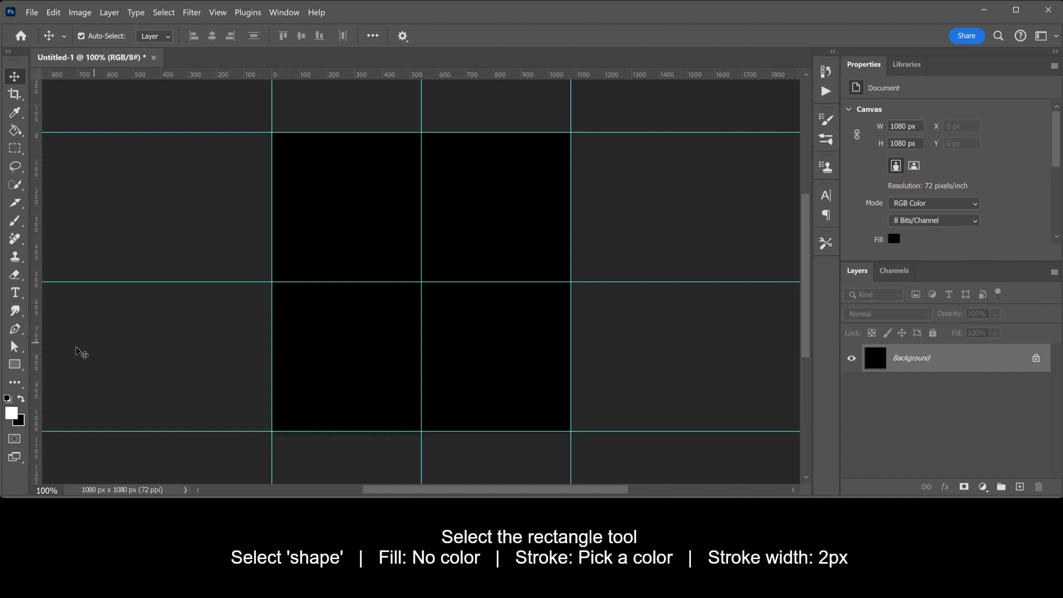
# - Set the Rectangle tool to Shape mode with no fill and a white 2 px stroke
pyautogui.click(20, 367)
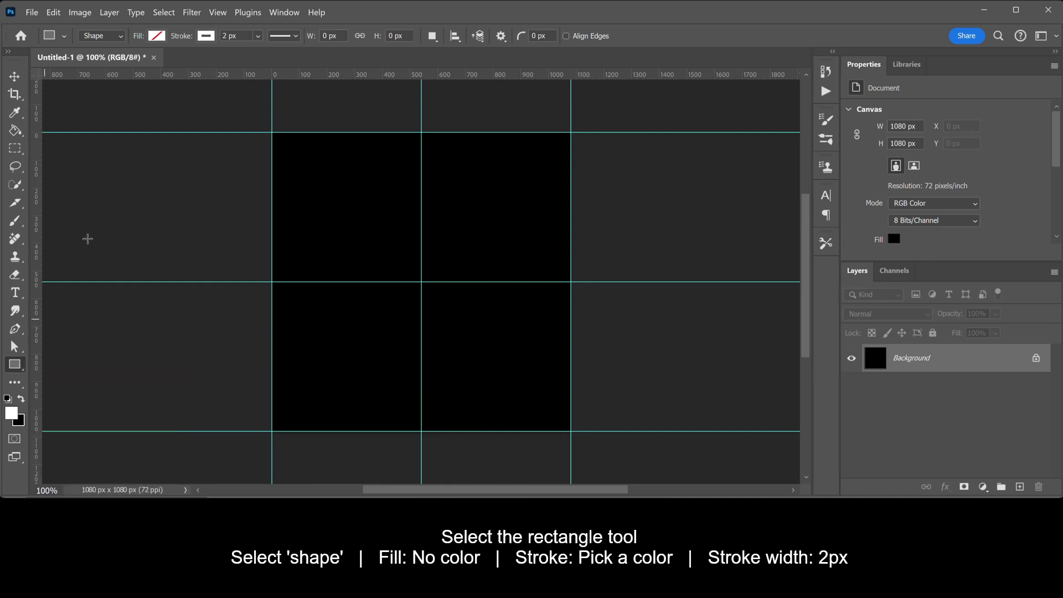
pyautogui.click(120, 36)
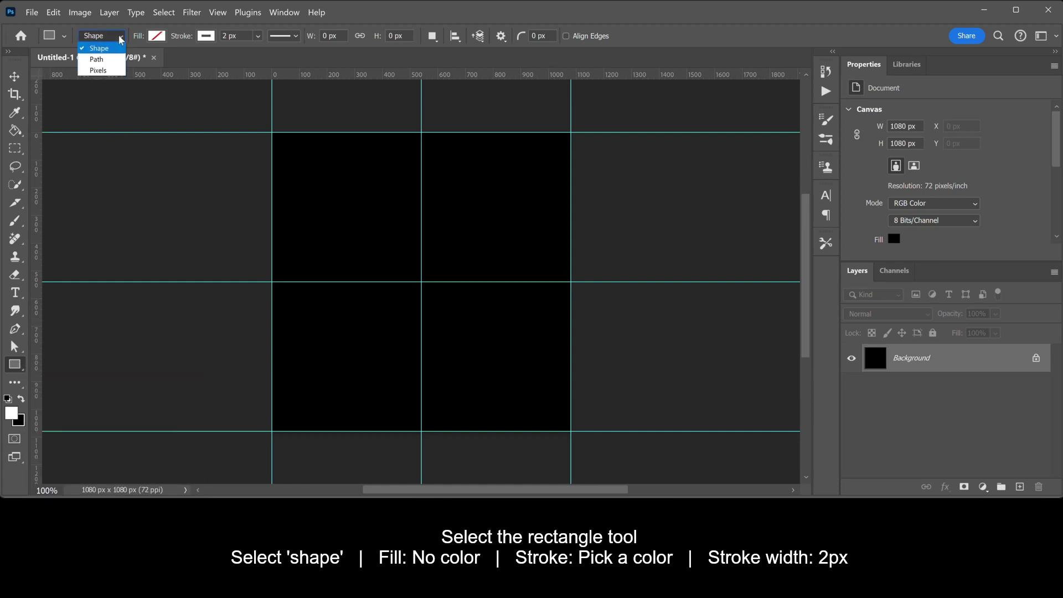
pyautogui.click(120, 38)
pyautogui.click(163, 36)
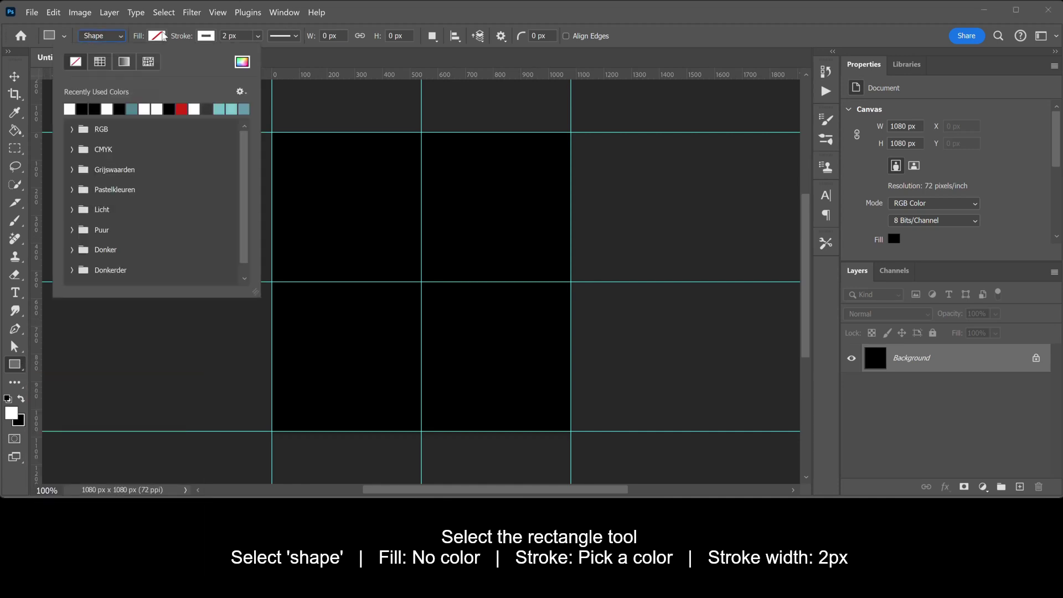
pyautogui.click(78, 66)
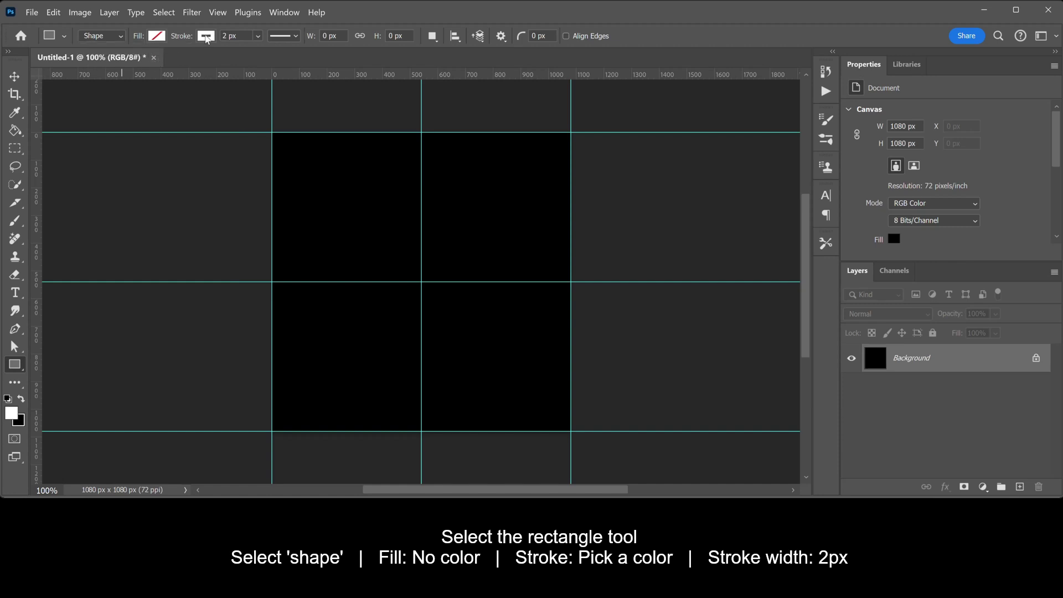
pyautogui.click(207, 37)
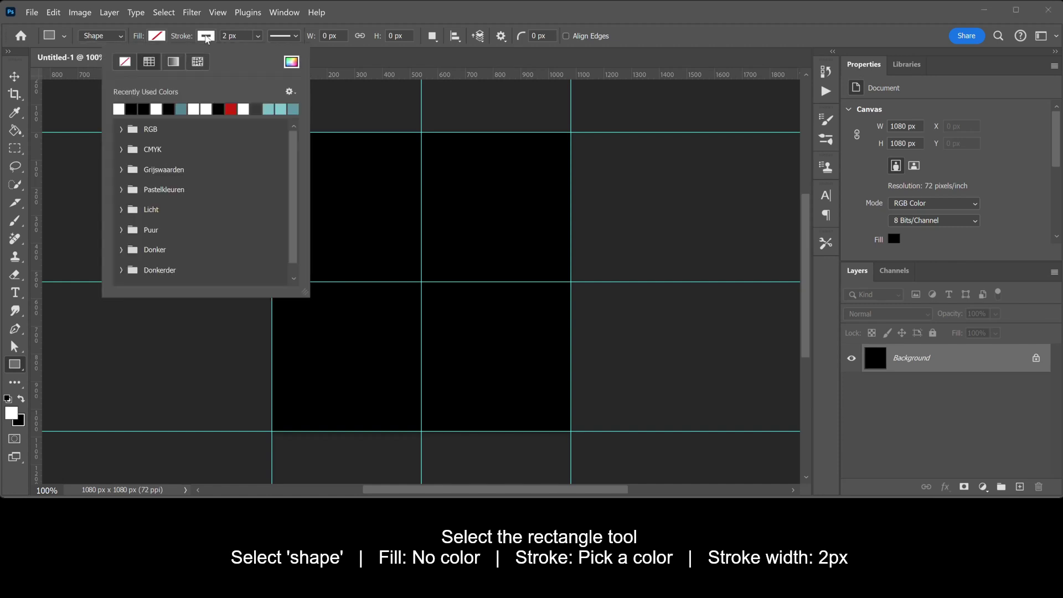
pyautogui.click(290, 63)
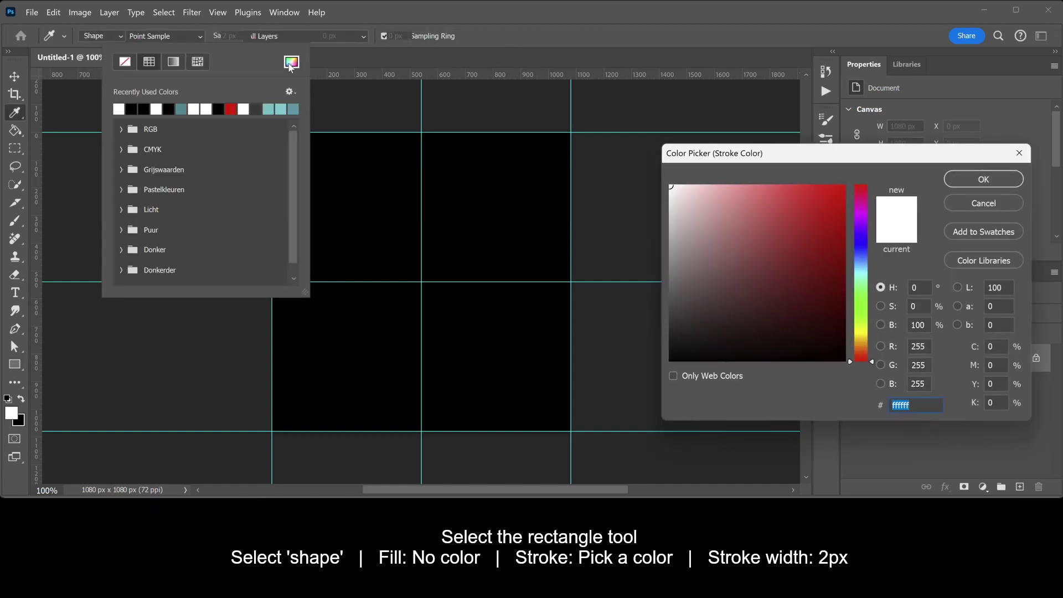
pyautogui.press('Return')
pyautogui.press('Return')
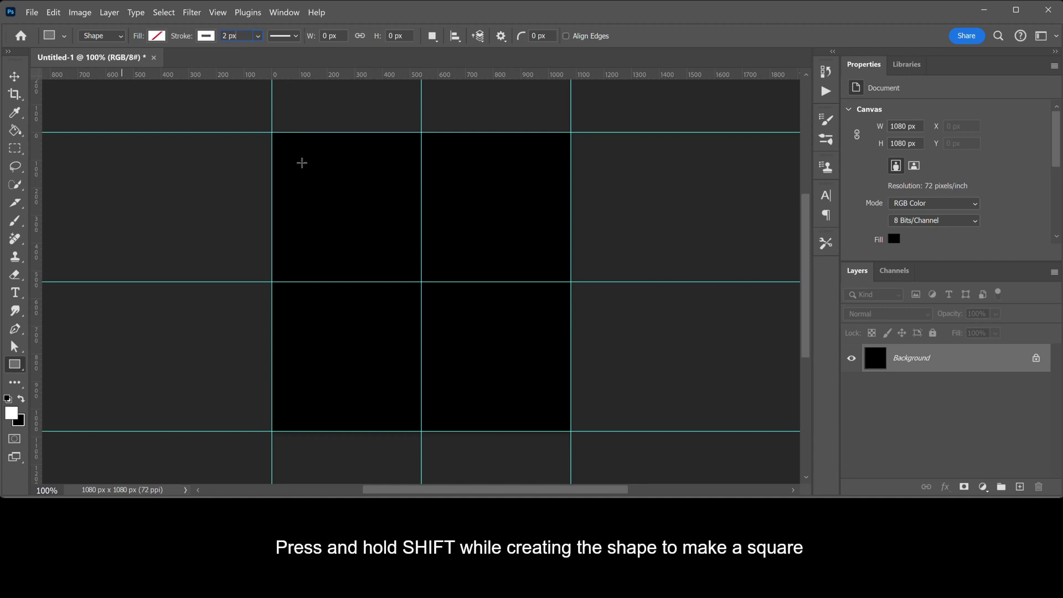
# - Draw a 381 × 381 px square in the top-left quadrant and rotate it 45° using the preset angles
pyautogui.moveTo(302, 163); pyautogui.dragTo(408, 284)
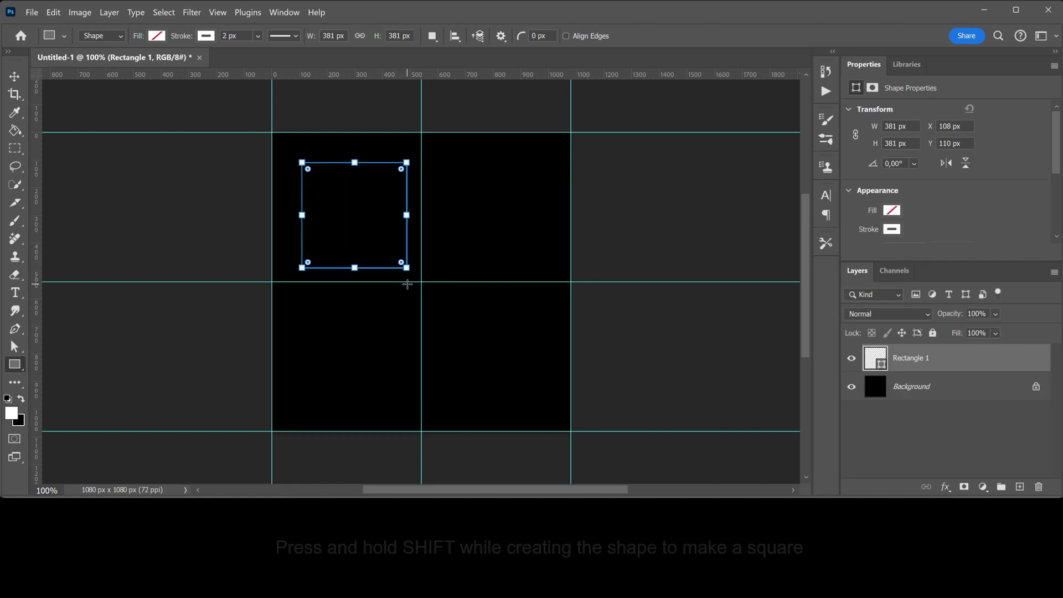
pyautogui.click(915, 164)
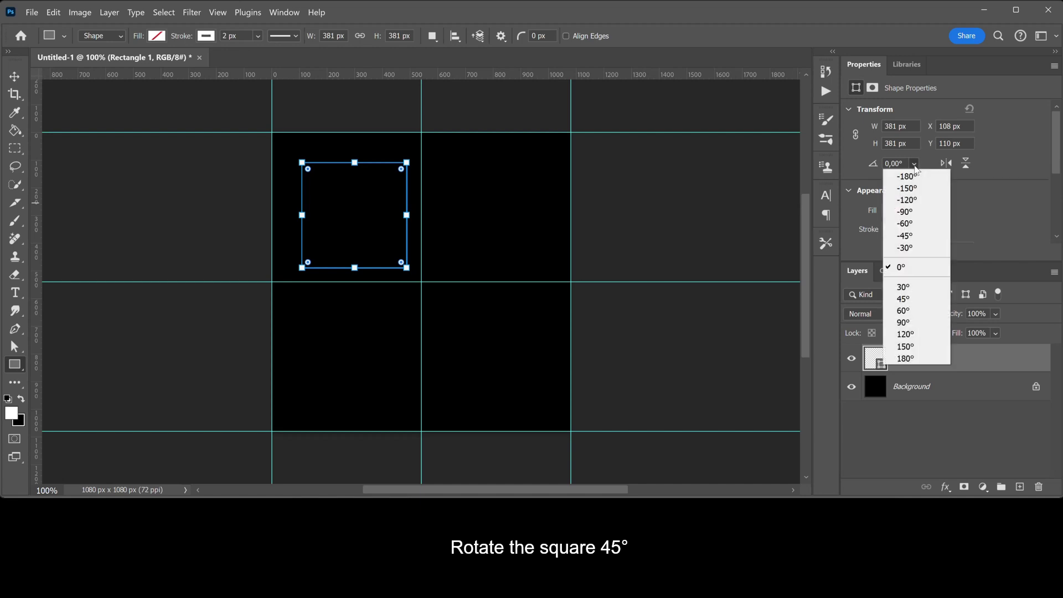
pyautogui.click(934, 302)
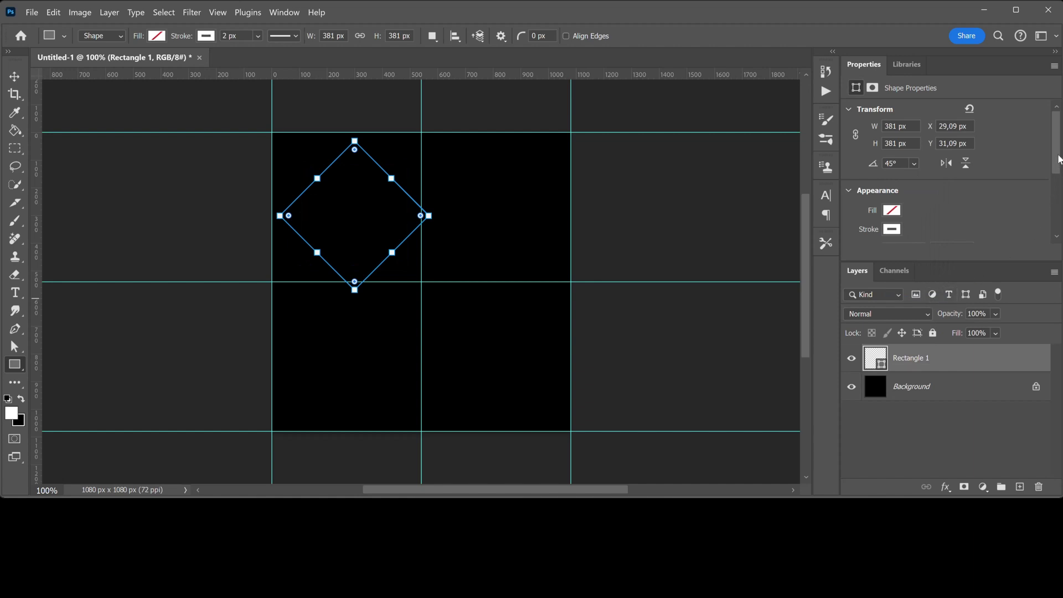
pyautogui.moveTo(1058, 160); pyautogui.dragTo(1059, 224)
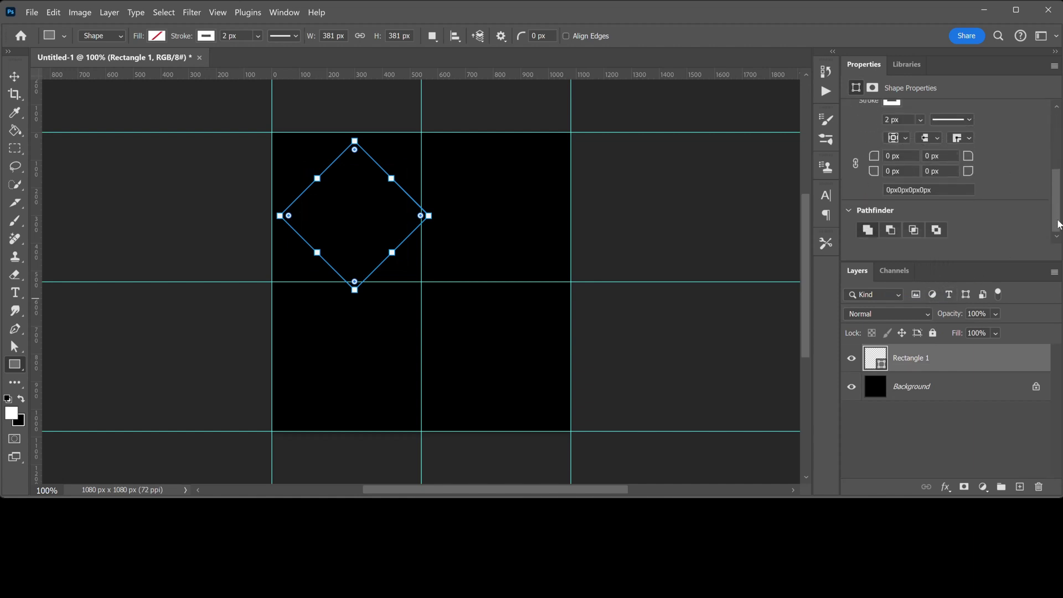
# - Unlink the corner radii and give the bottom-left and top-right corners 300 px each
pyautogui.click(857, 164)
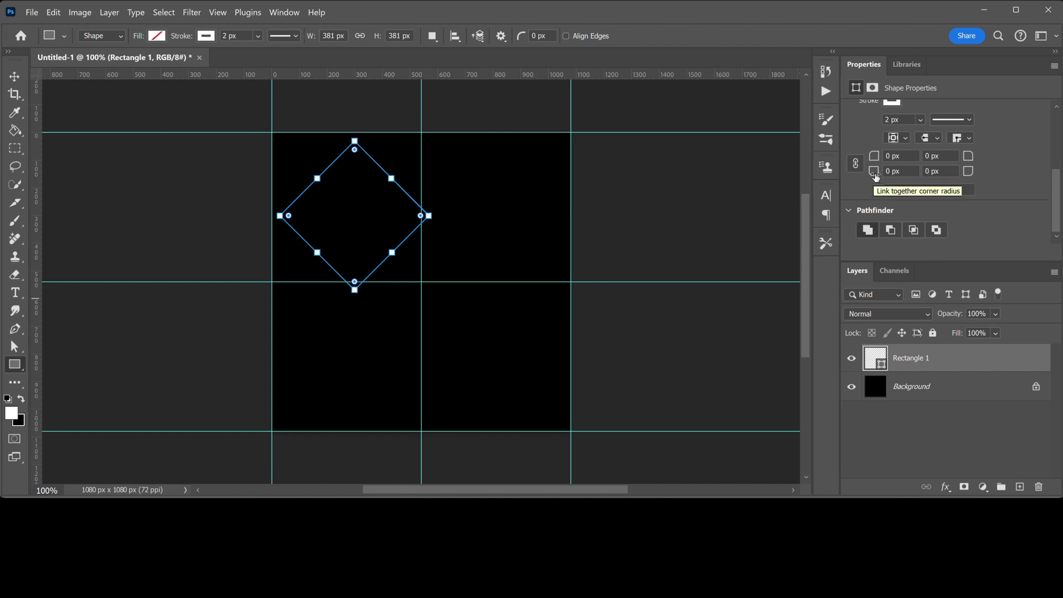
pyautogui.click(886, 172)
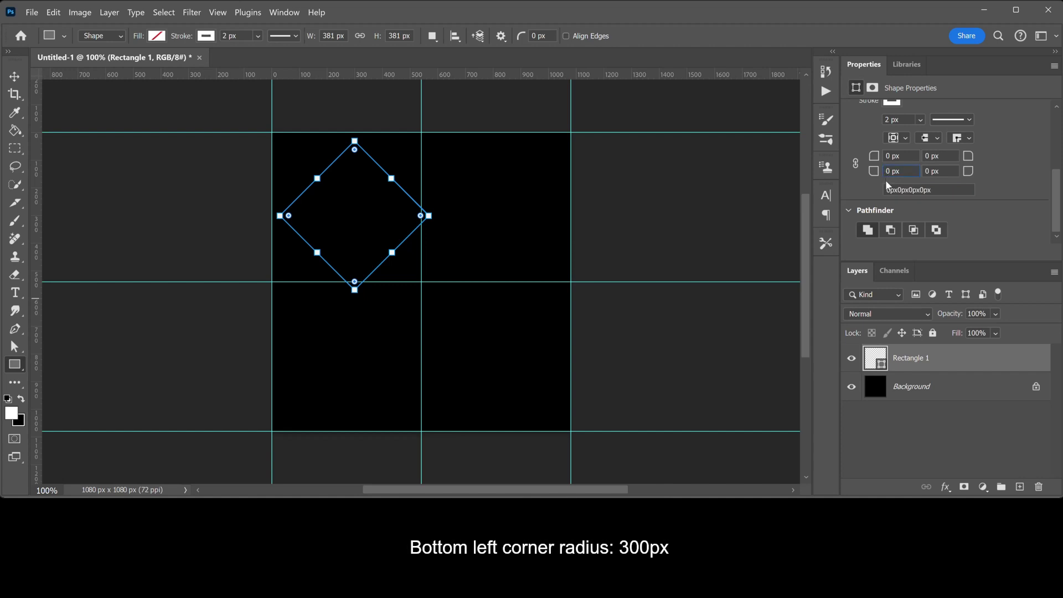
pyautogui.write('300')
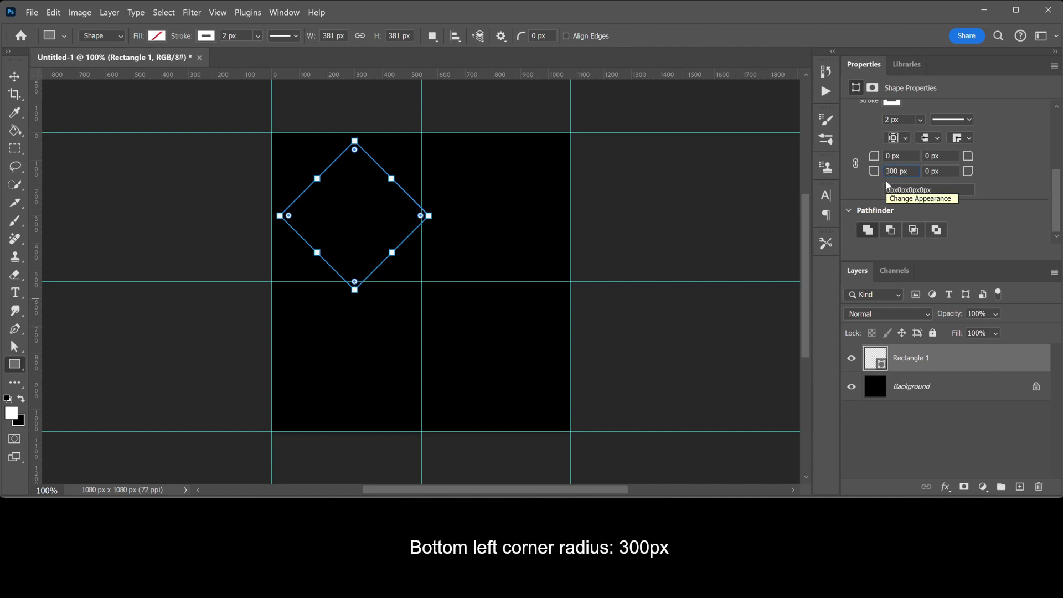
pyautogui.press('Return')
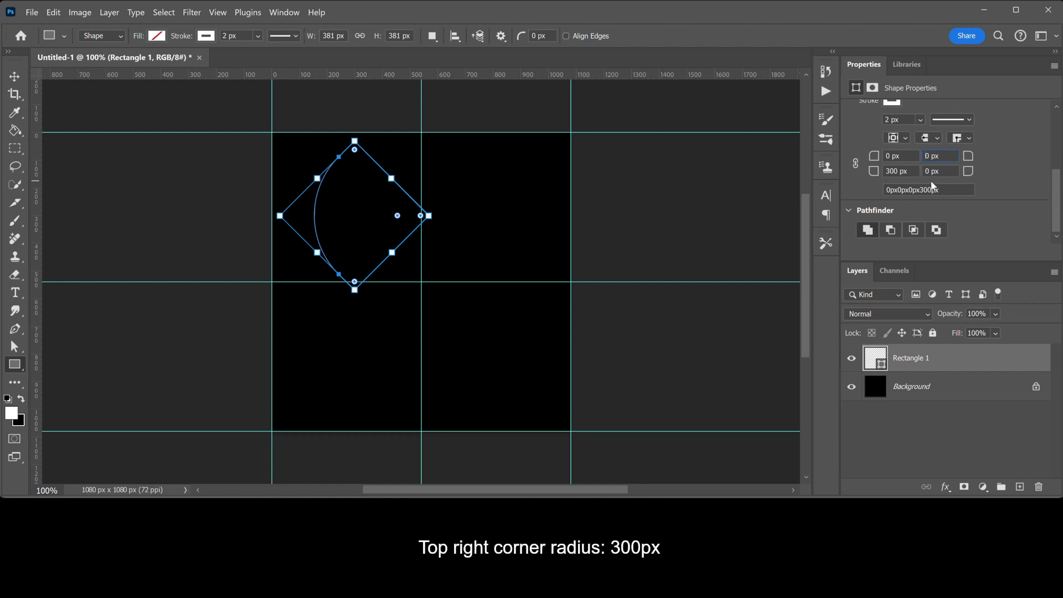
pyautogui.write('300')
pyautogui.press('Return')
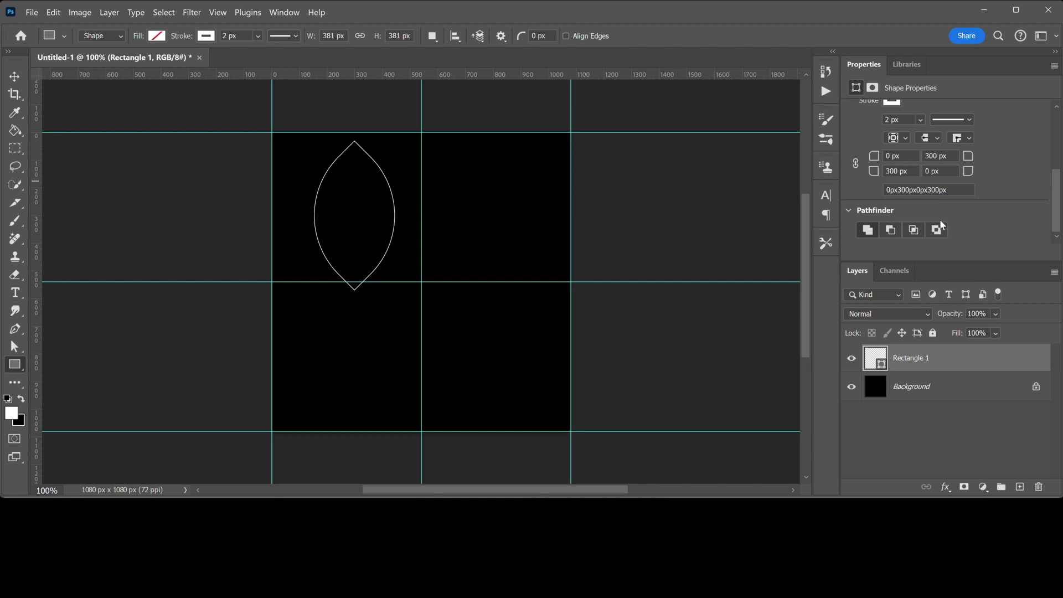
# - Rasterize Rectangle 1 and scale it proportionally to 500 px height (270 × 500 px)
pyautogui.rightClick(947, 359)
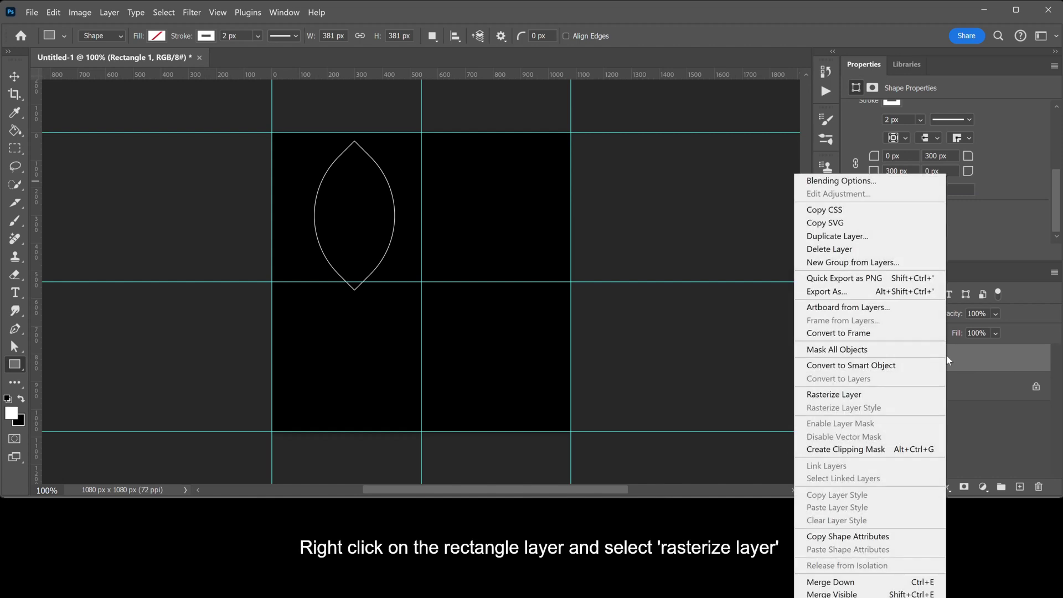
pyautogui.click(922, 402)
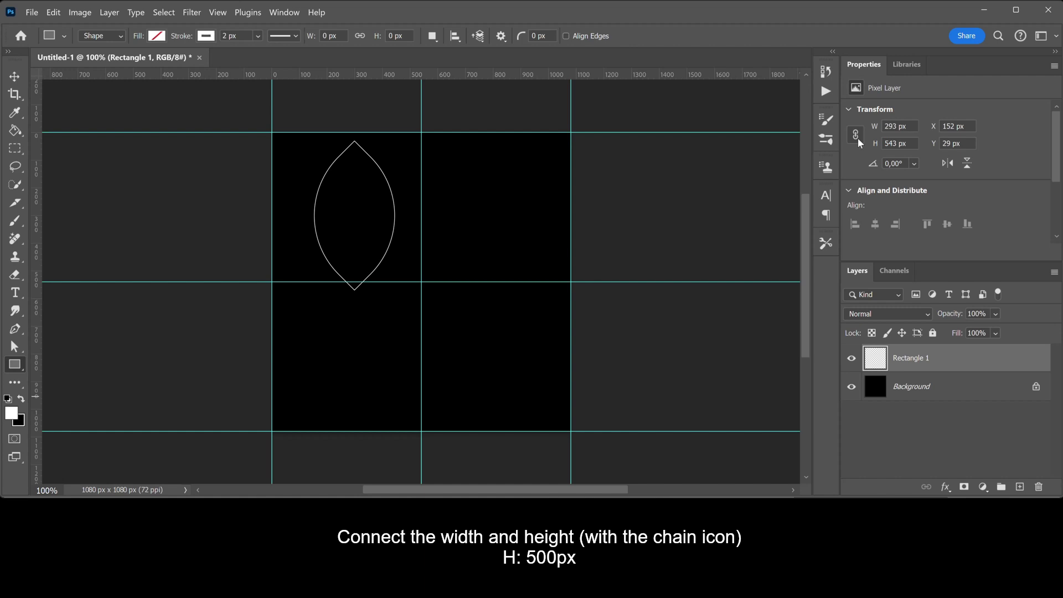
pyautogui.doubleClick(898, 145)
pyautogui.write('500')
pyautogui.press('Return')
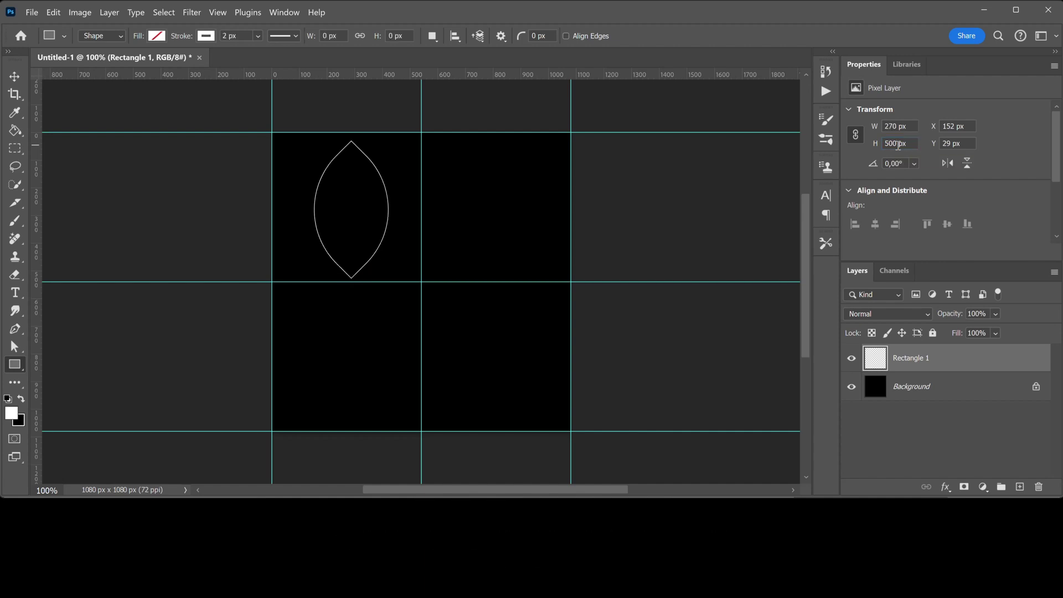
# - Move the petal onto the vertical guide in the top half, its tip touching the middle guide
pyautogui.hotkey('ctrl', 't')
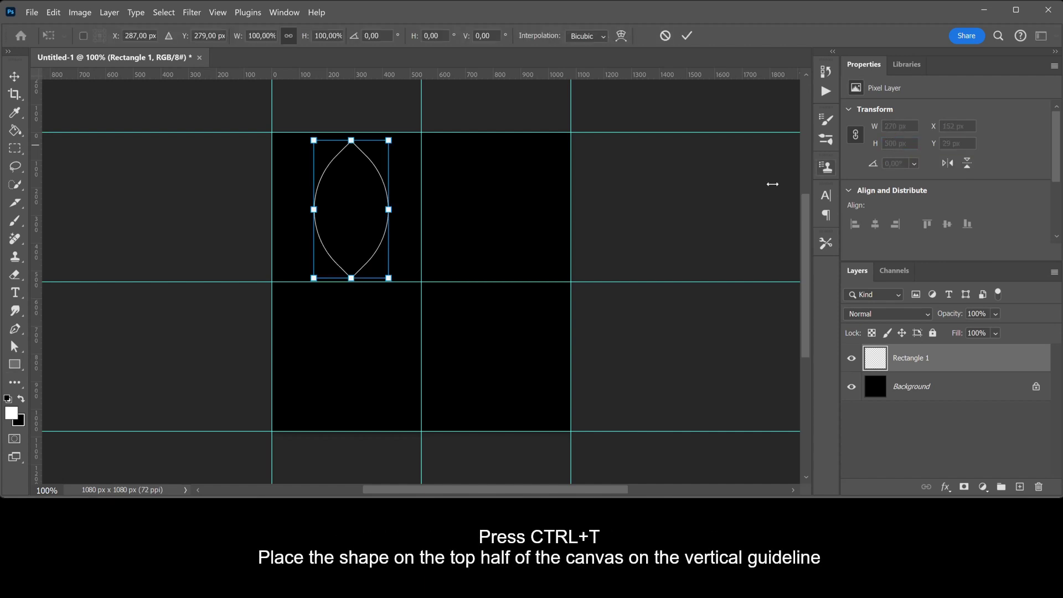
pyautogui.moveTo(356, 213); pyautogui.dragTo(428, 218)
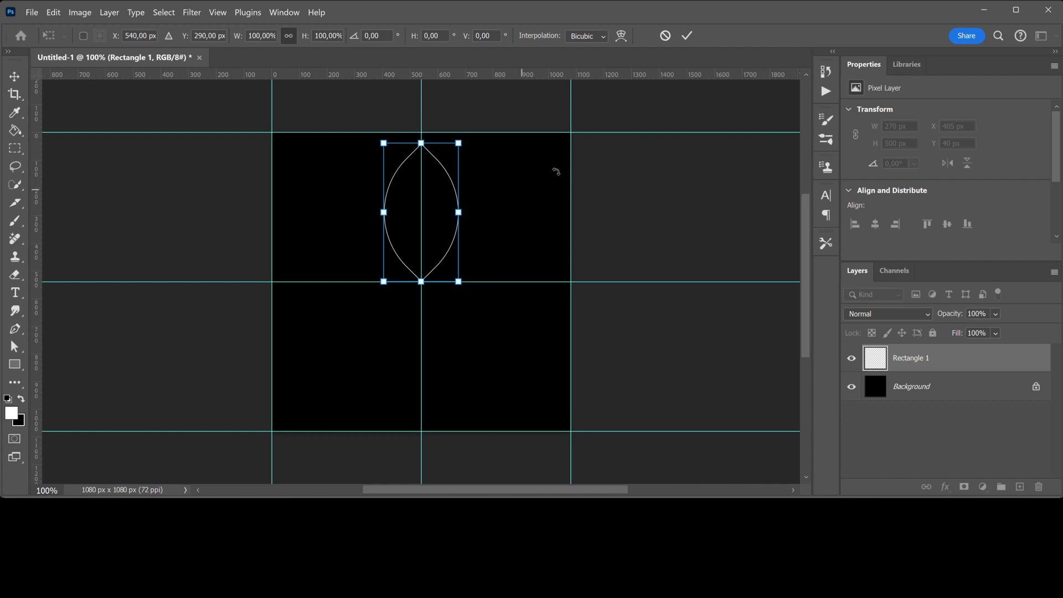
pyautogui.click(687, 36)
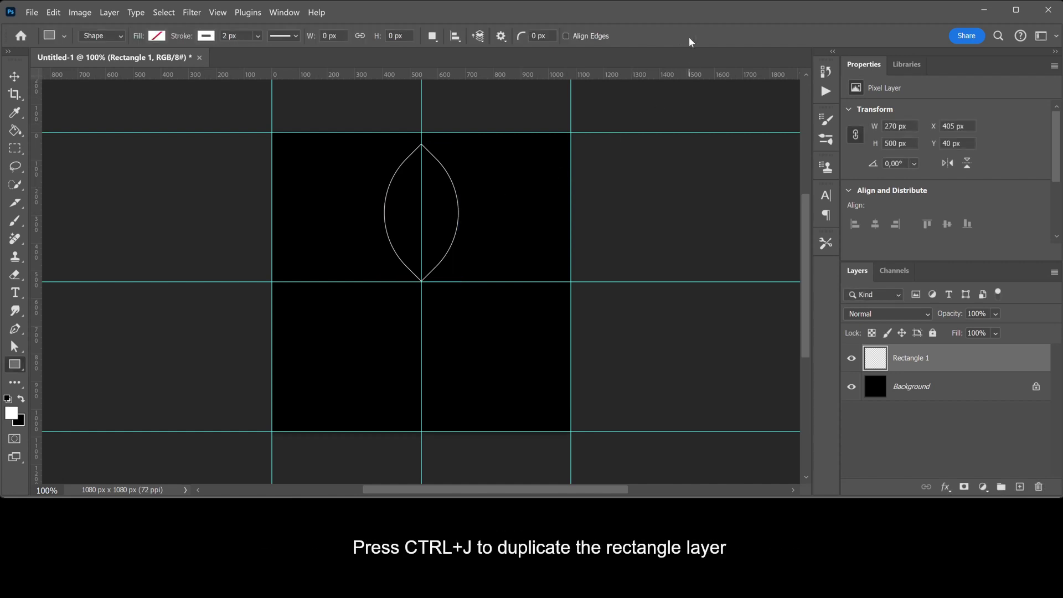
# - Duplicate the petal and narrow the copy to 70% width (189 × 500 px) inside the original
pyautogui.hotkey('ctrl', 'j')
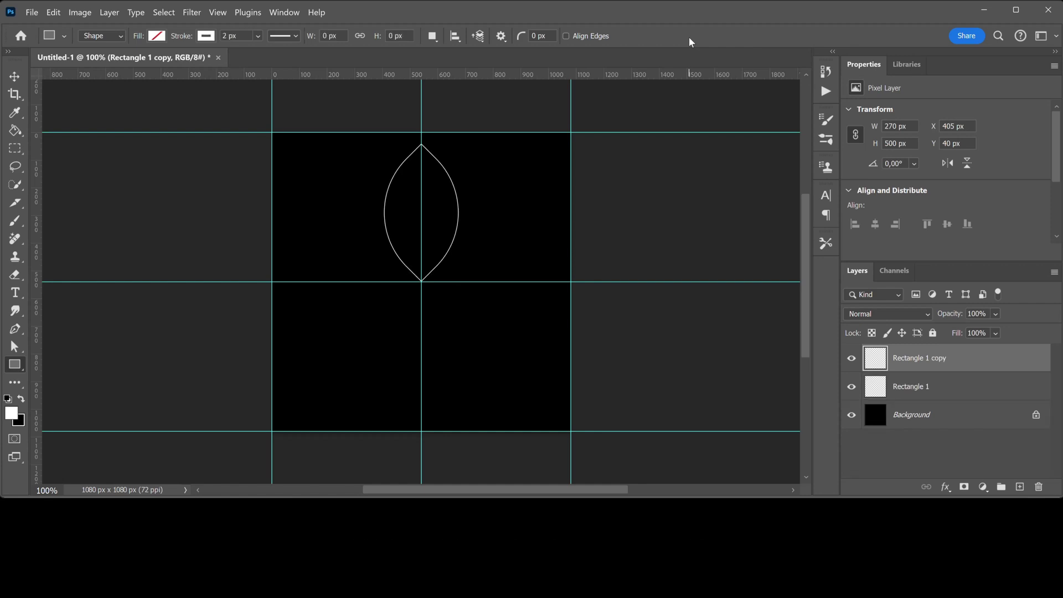
pyautogui.hotkey('ctrl', 't')
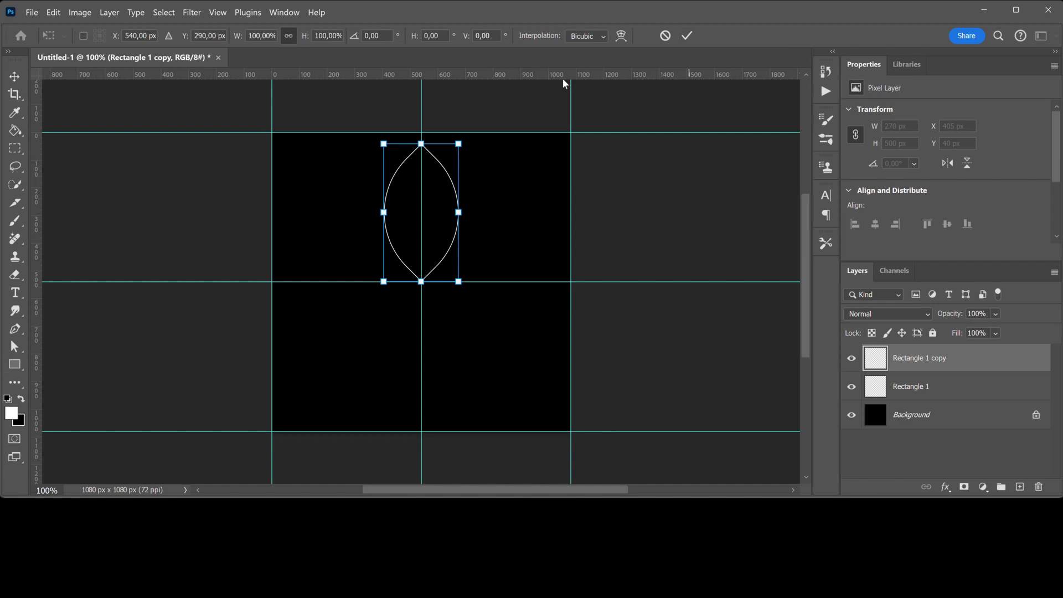
pyautogui.click(267, 37)
pyautogui.write('70')
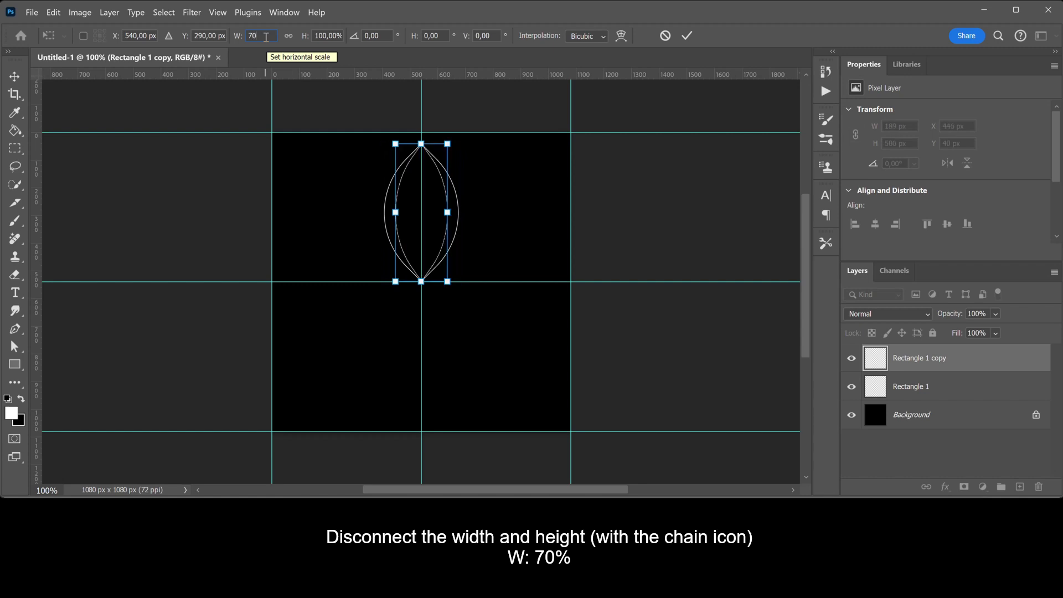
pyautogui.press('Return')
pyautogui.click(687, 37)
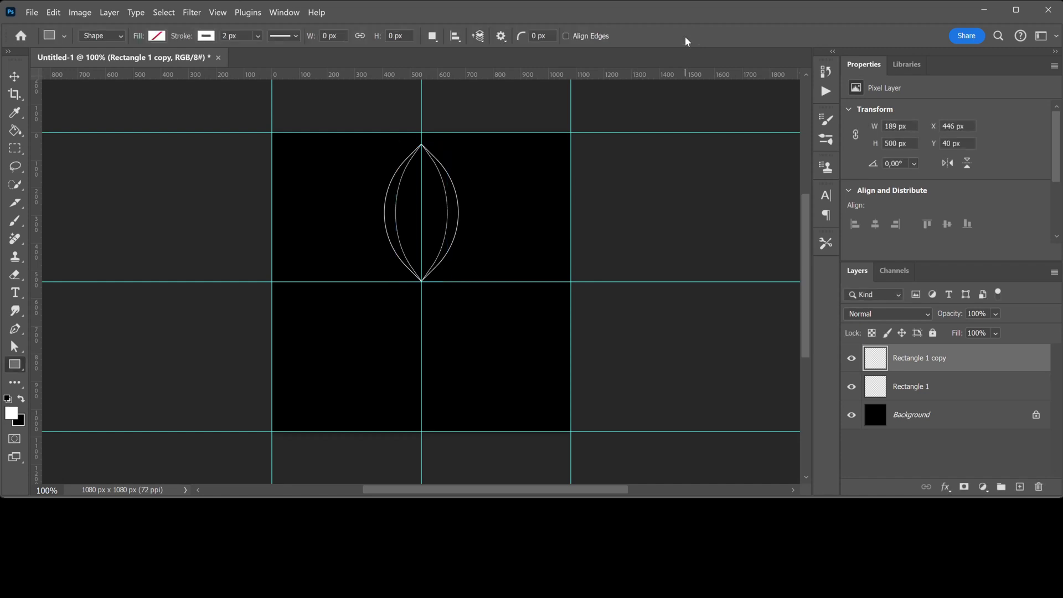
# - Repeat the 70% narrowing with Ctrl+Alt+Shift+T until nested copies reach Rectangle 1 copy 20
pyautogui.hotkey('ctrl', 'alt', 'shift', 't')
pyautogui.hotkey('ctrl', 'alt', 'shift', 't')
pyautogui.hotkey('ctrl', 'alt', 'shift', 't')
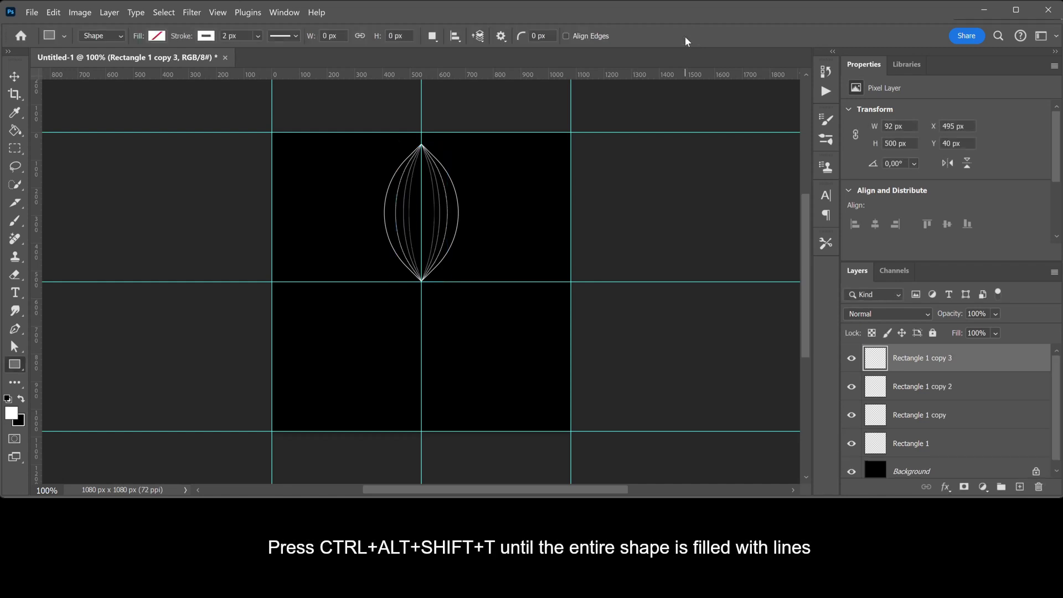
pyautogui.hotkey('ctrl', 'alt', 'shift', 't')
pyautogui.hotkey('ctrl', 'alt', 'shift', 't')
pyautogui.hotkey('ctrl', 'alt', 'shift', 't')
pyautogui.hotkey('ctrl', 'alt', 'shift', 't')
pyautogui.hotkey('ctrl', 'alt', 'shift', 't')
pyautogui.hotkey('ctrl', 'alt', 'shift', 't')
pyautogui.hotkey('ctrl', 'alt', 'shift', 't')
pyautogui.hotkey('ctrl', 'alt', 'shift', 't')
pyautogui.hotkey('ctrl', 'alt', 'shift', 't')
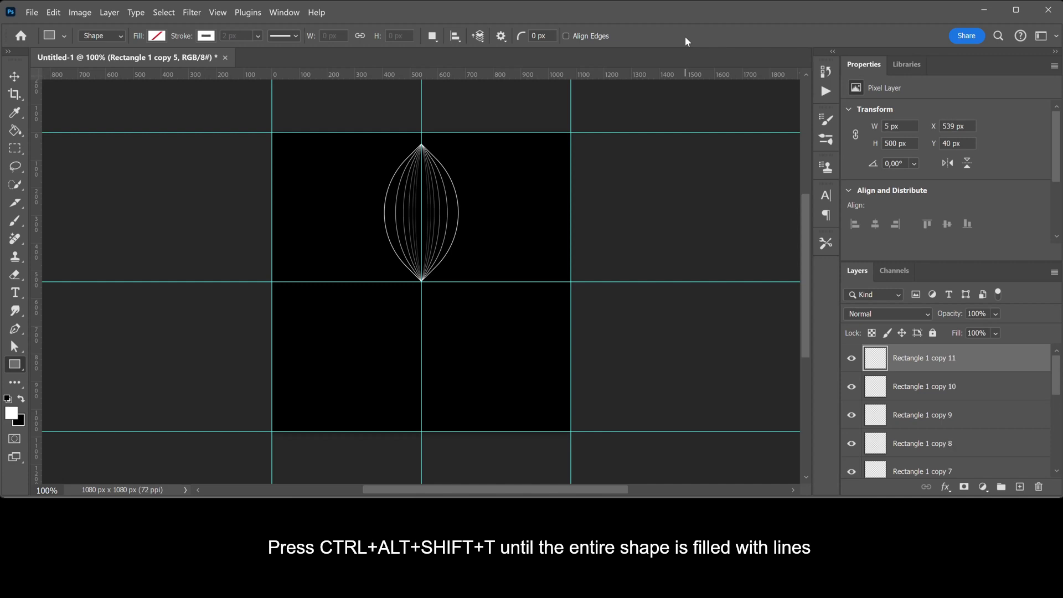
pyautogui.hotkey('ctrl', 'alt', 'shift', 't')
pyautogui.hotkey('ctrl', 'alt', 'shift', 't')
pyautogui.hotkey('ctrl', 'alt', 'shift', 't')
pyautogui.hotkey('ctrl', 'alt', 'shift', 't')
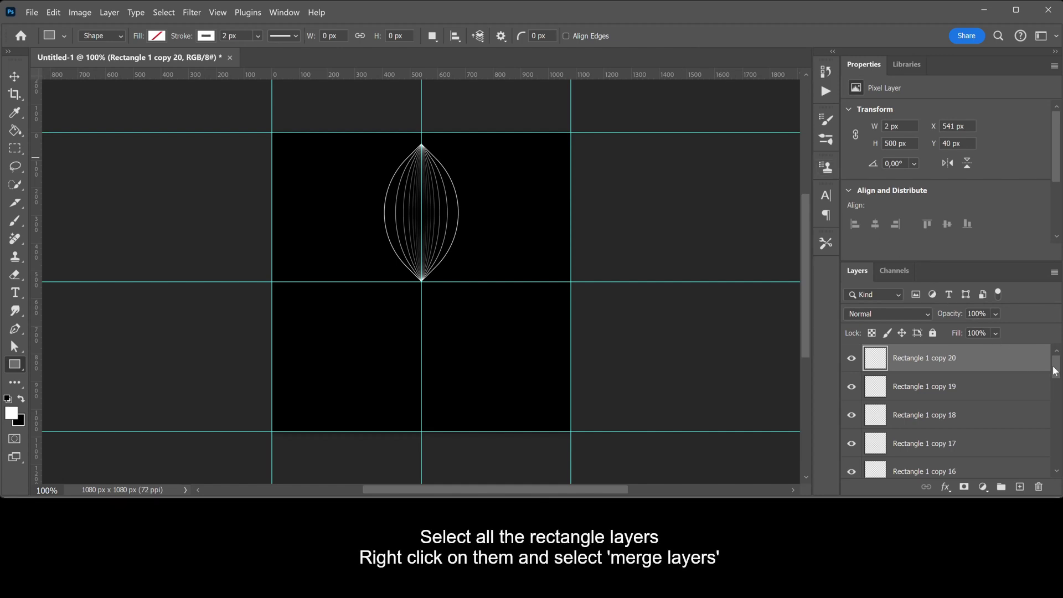
# - Select every rectangle petal layer and merge them into the single layer Rectangle 1 copy 20
pyautogui.moveTo(1057, 371); pyautogui.dragTo(1058, 468)
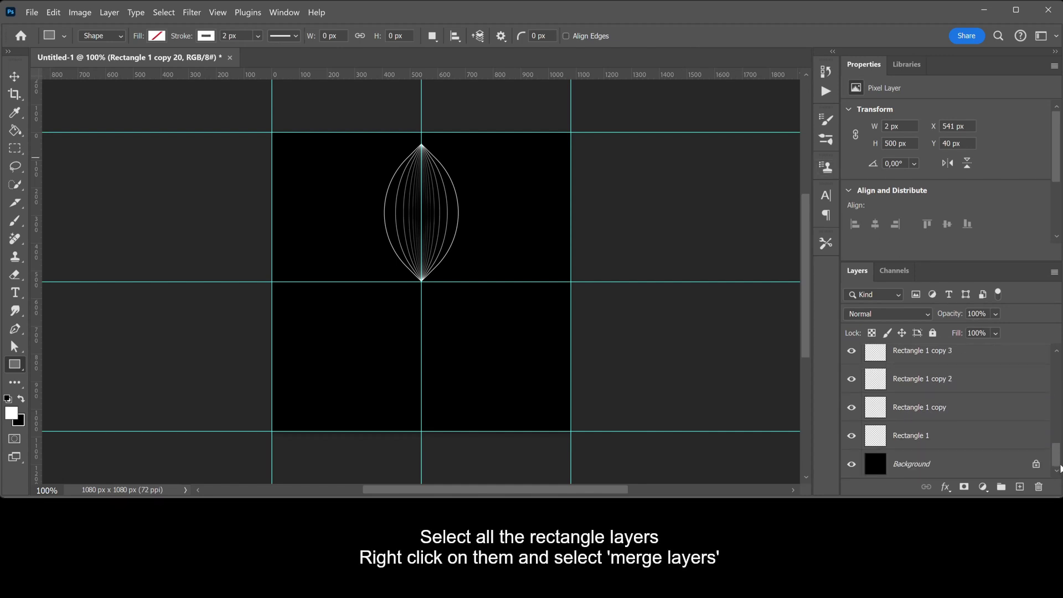
pyautogui.keyDown('shift'); pyautogui.click(1036, 446); pyautogui.keyUp('shift')
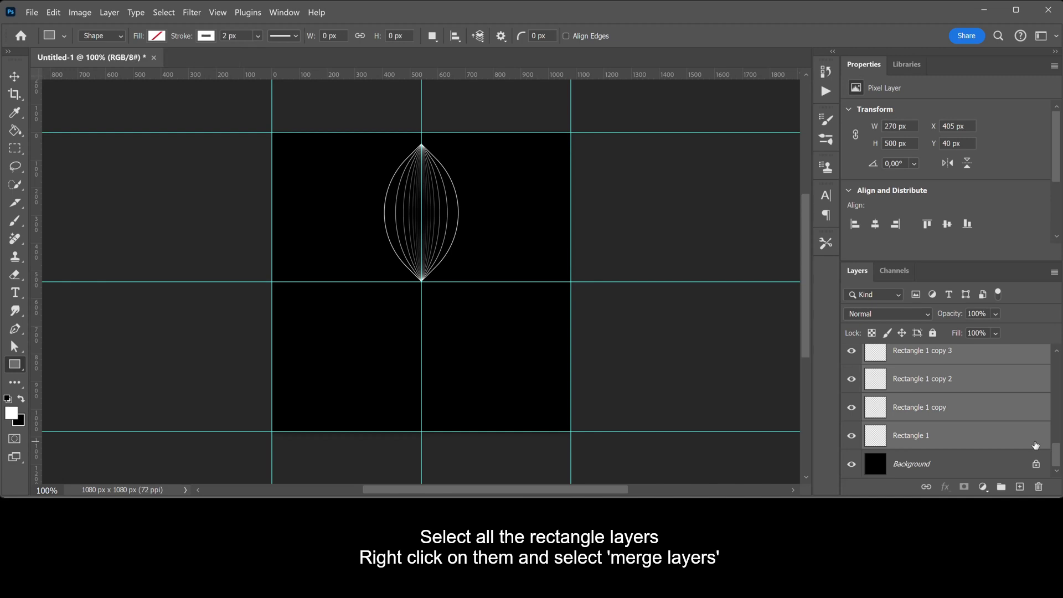
pyautogui.rightClick(1022, 383)
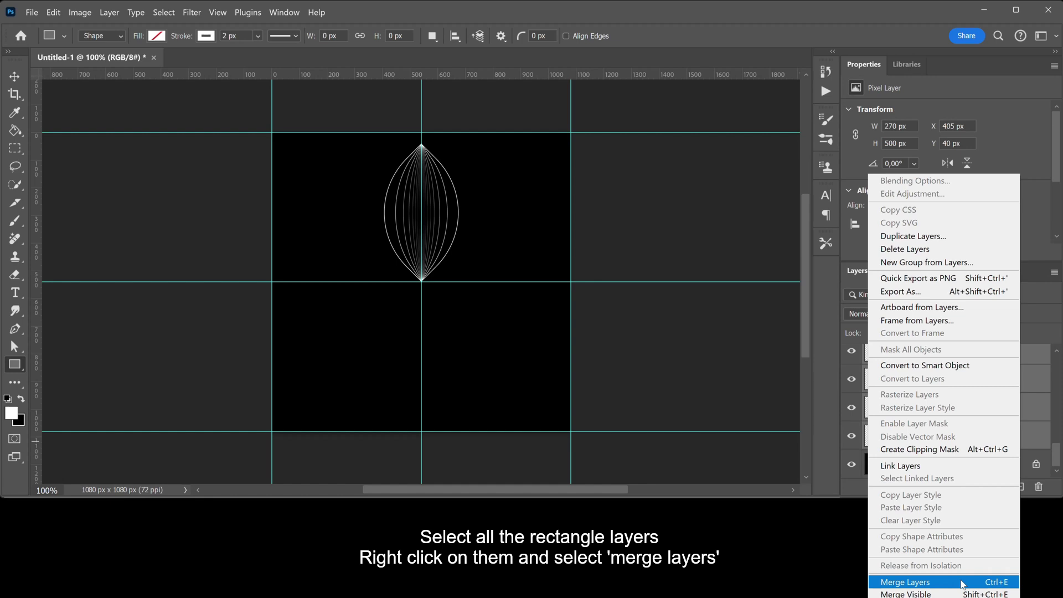
pyautogui.click(962, 582)
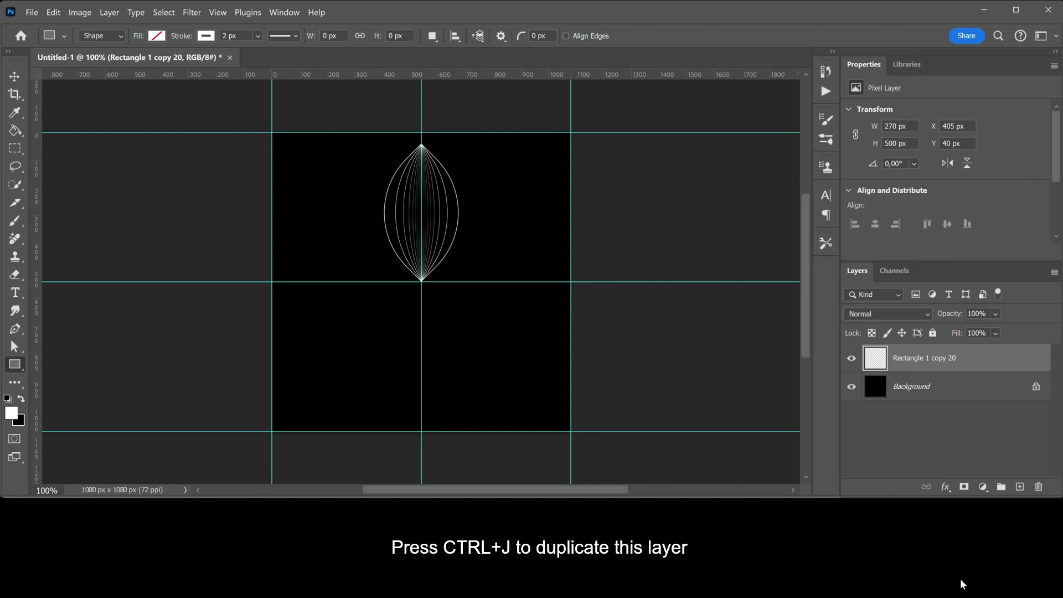
# - Create Rectangle 1 copy 21 and rotate it 45° about a pivot moved to the petal's bottom tip
pyautogui.hotkey('ctrl', 'j')
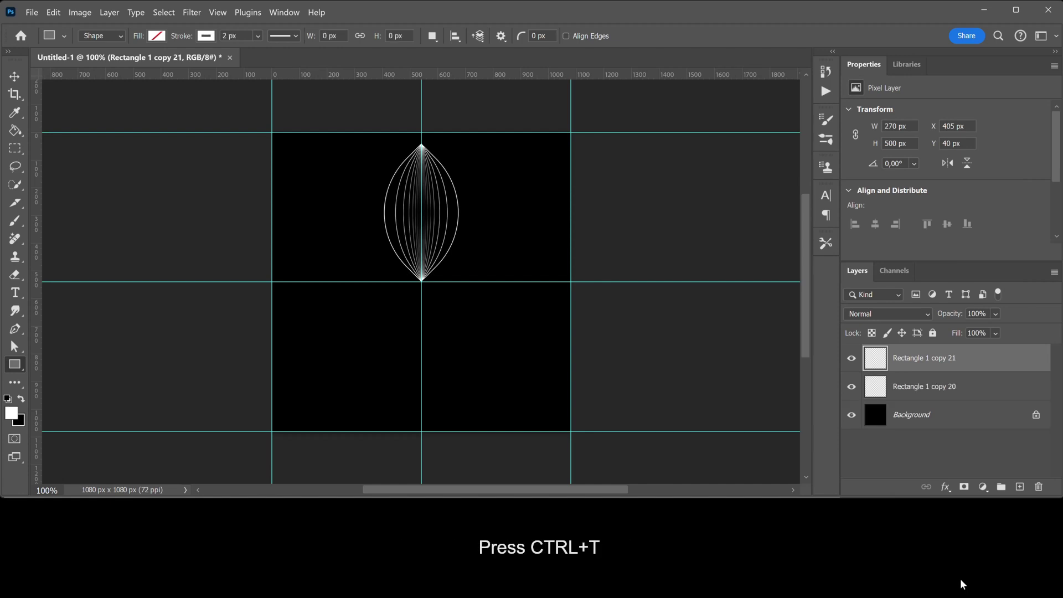
pyautogui.hotkey('ctrl', 't')
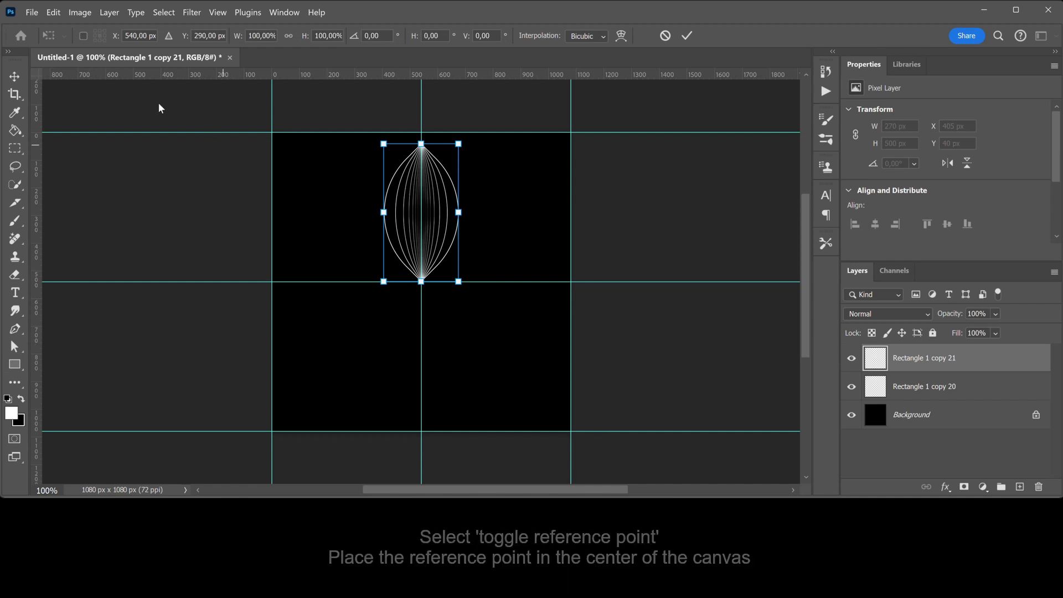
pyautogui.click(83, 36)
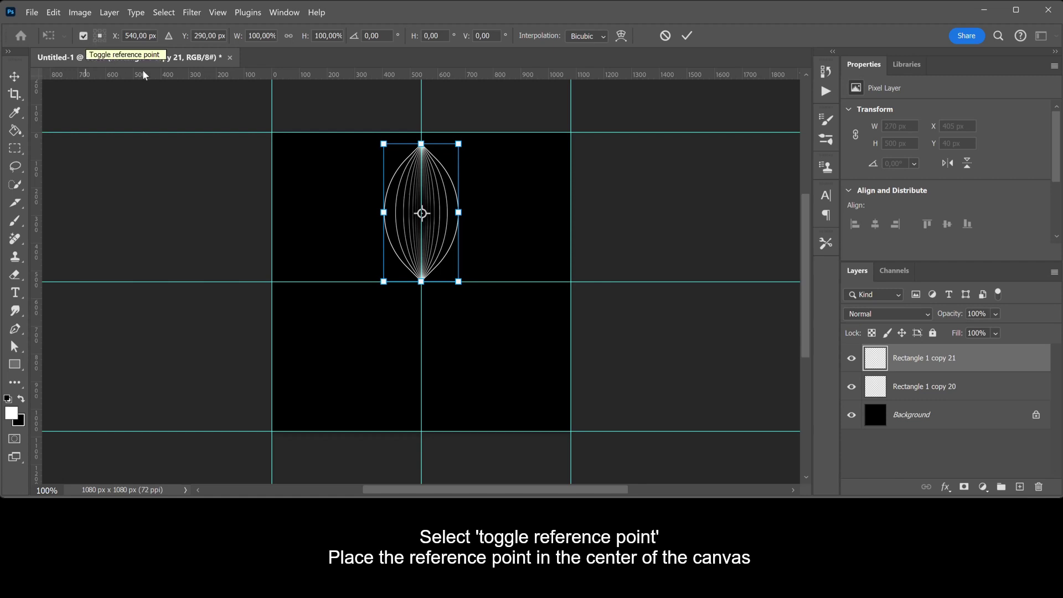
pyautogui.moveTo(424, 219); pyautogui.dragTo(424, 285)
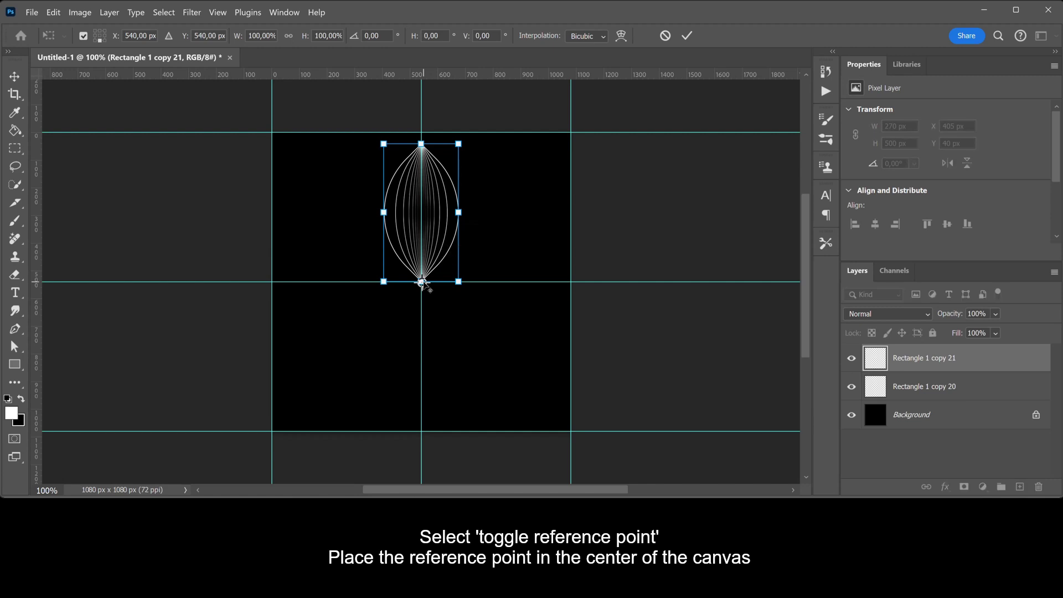
pyautogui.click(384, 38)
pyautogui.write('45')
pyautogui.press('Return')
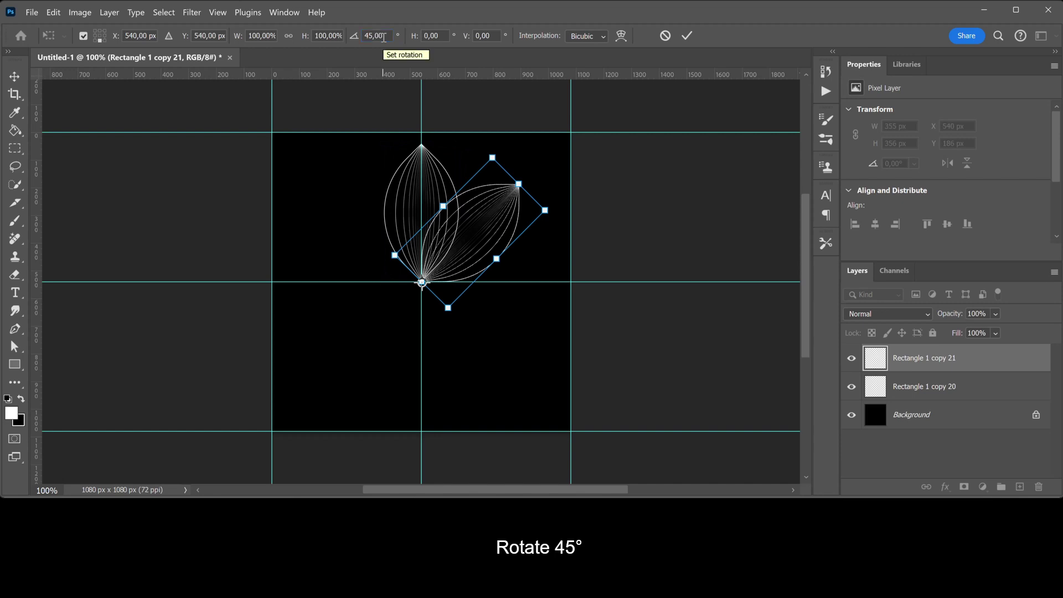
pyautogui.click(687, 36)
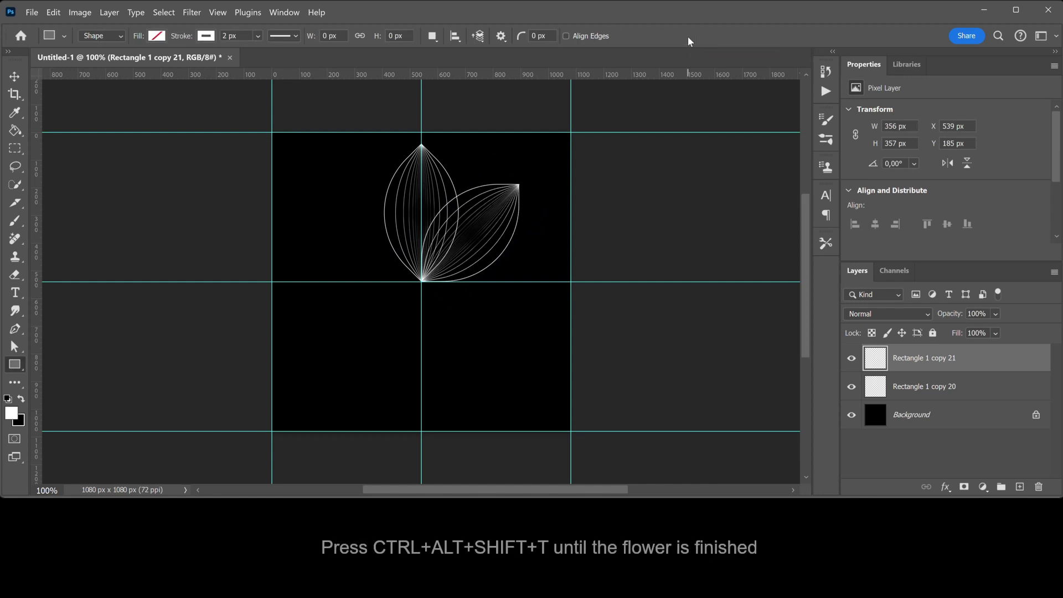
# - Repeat the rotated petal duplicate up to Rectangle 1 copy 27, completing eight petals, then hide the guides
pyautogui.hotkey('ctrl', 'alt', 'shift', 't')
pyautogui.hotkey('ctrl', 'alt', 'shift', 't')
pyautogui.hotkey('ctrl', 'alt', 'shift', 't')
pyautogui.hotkey('ctrl', 'alt', 'shift', 't')
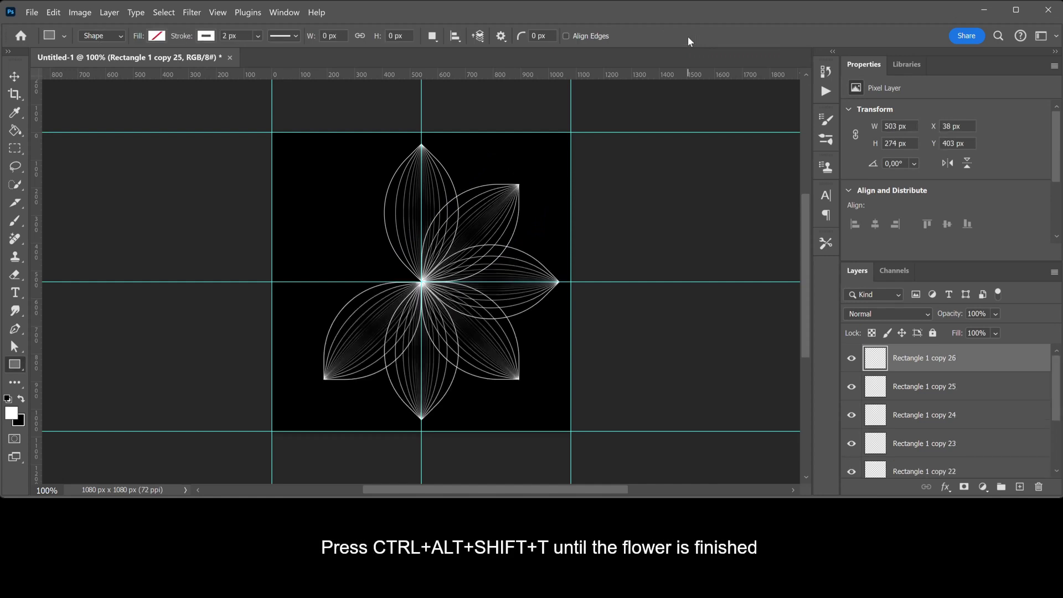
pyautogui.hotkey('ctrl', 'alt', 'shift', 't')
pyautogui.hotkey('ctrl', 'alt', 'shift', 't')
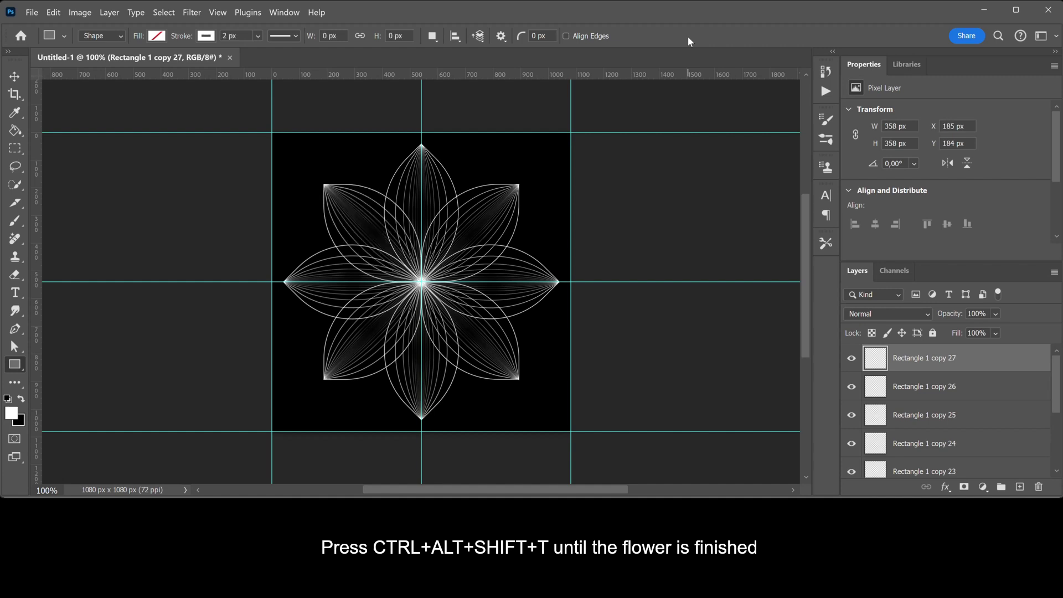
pyautogui.hotkey('ctrl', ';')
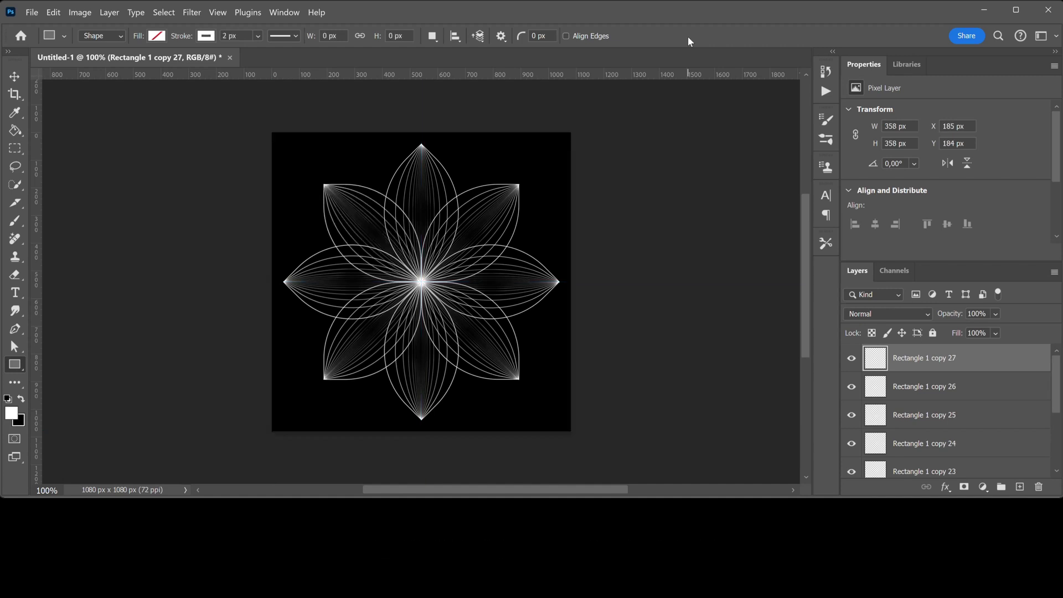